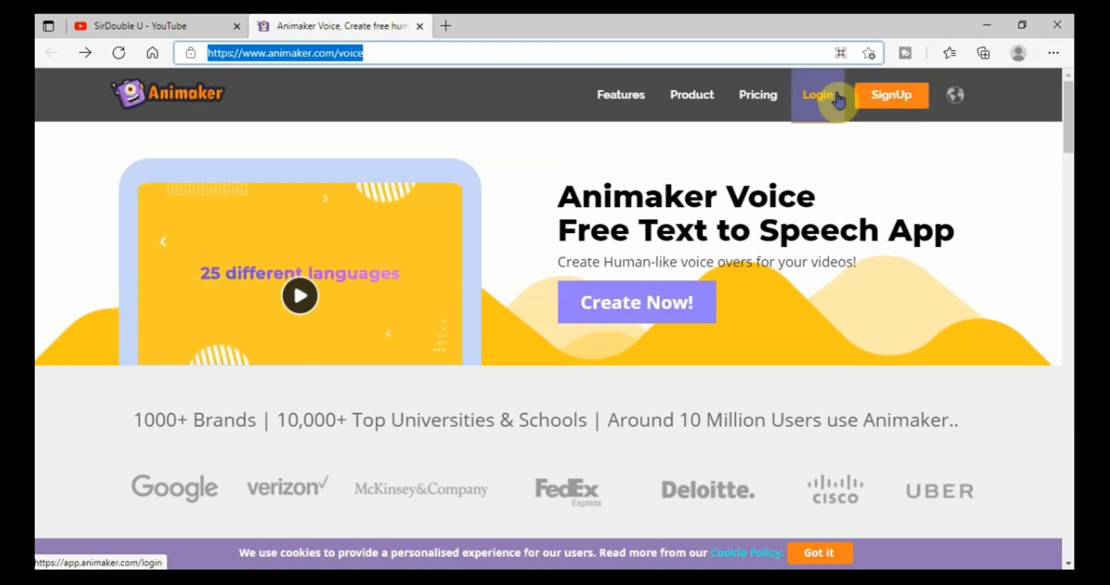
Log in to Animaker and create a new Voiceover/TTS project from the dashboard.
click(835, 101)
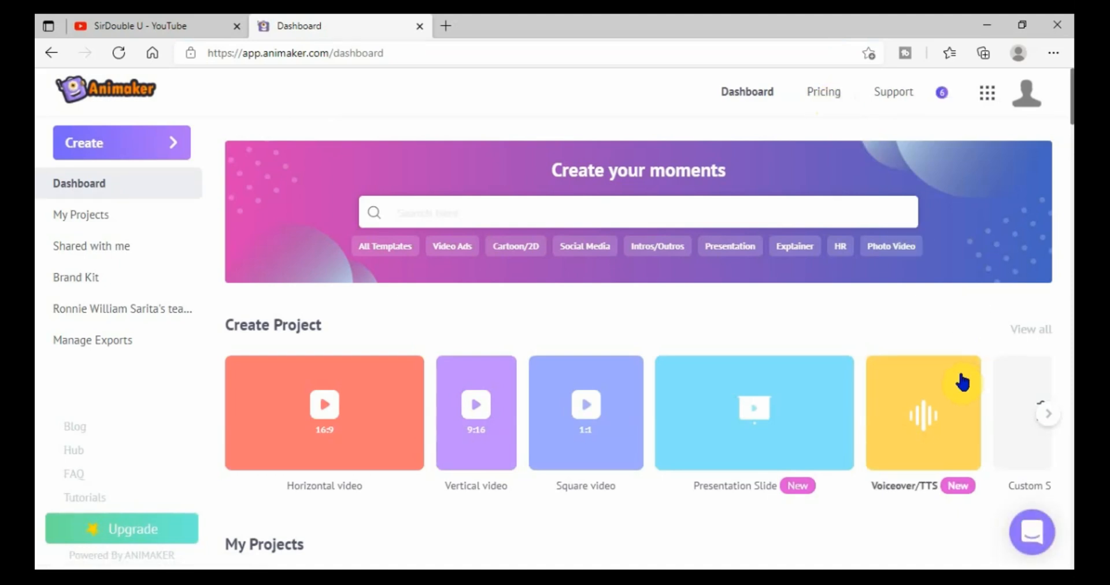
scroll(963, 382, down, 1)
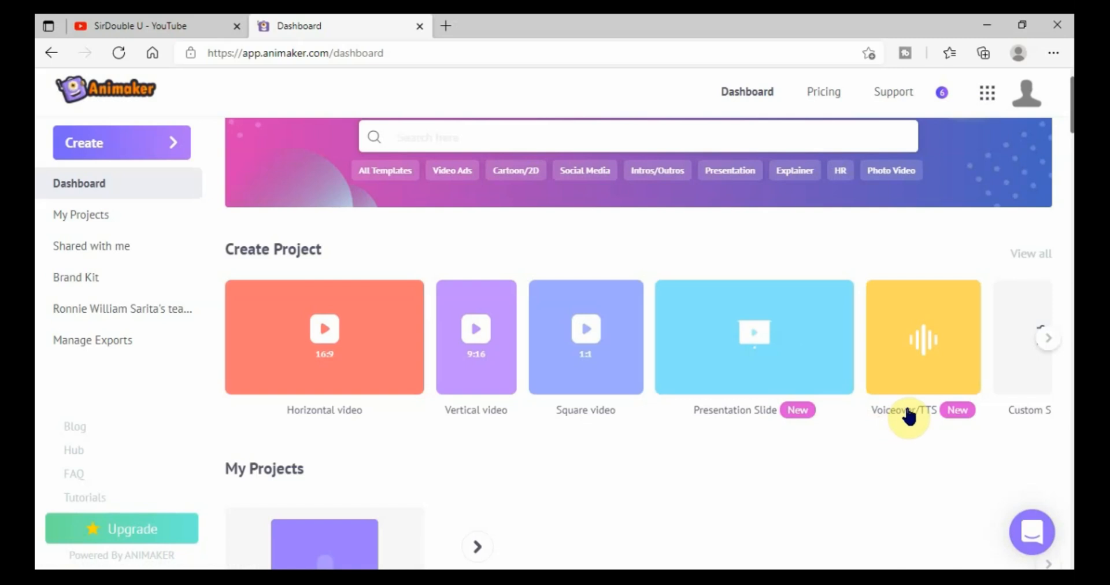
click(928, 373)
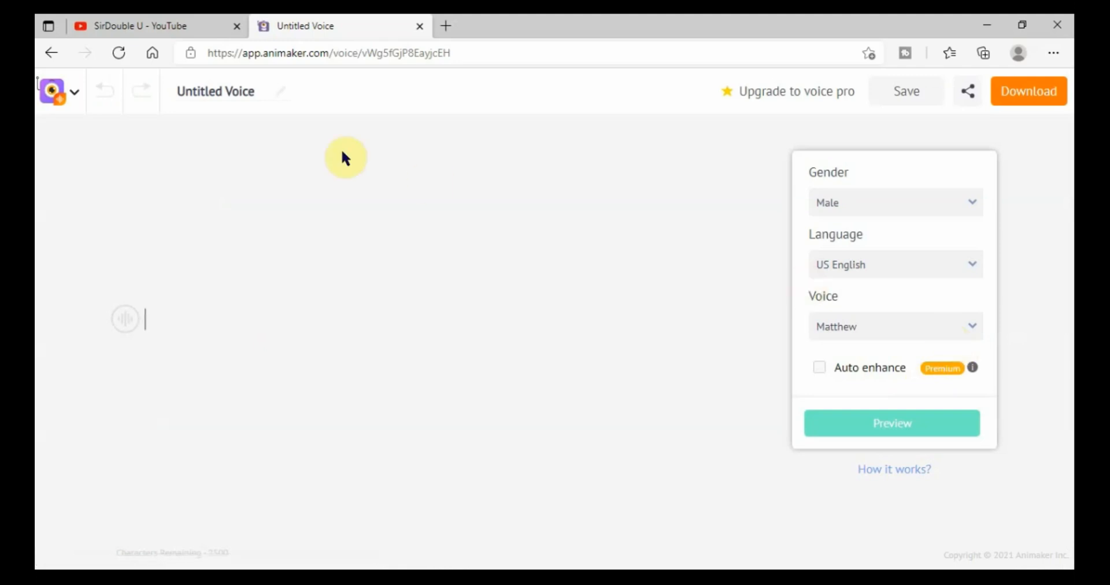
Rename the untitled voice project as "trial".
click(251, 93)
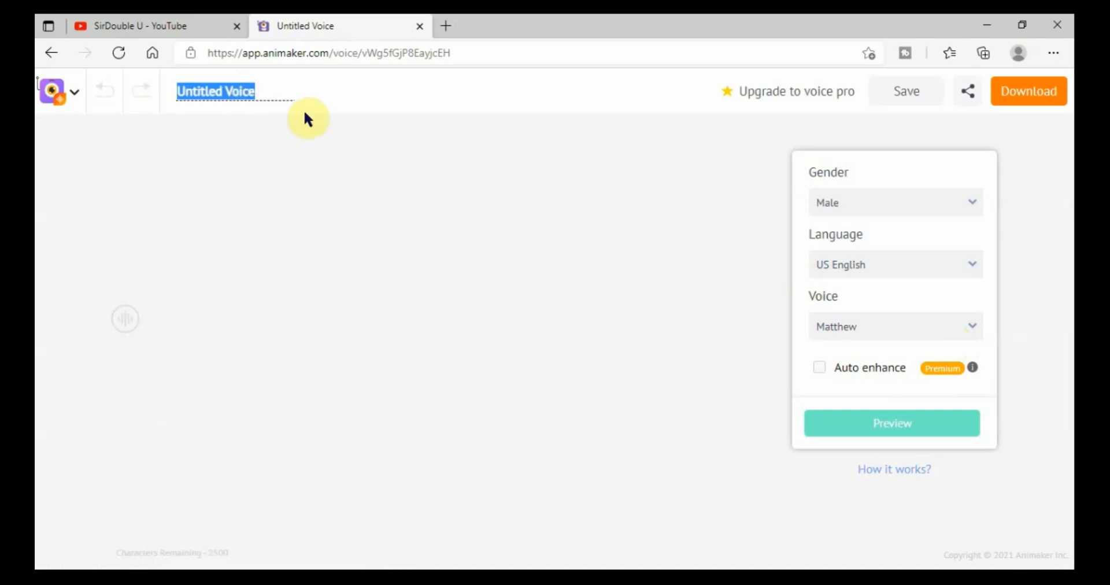
text(trial)
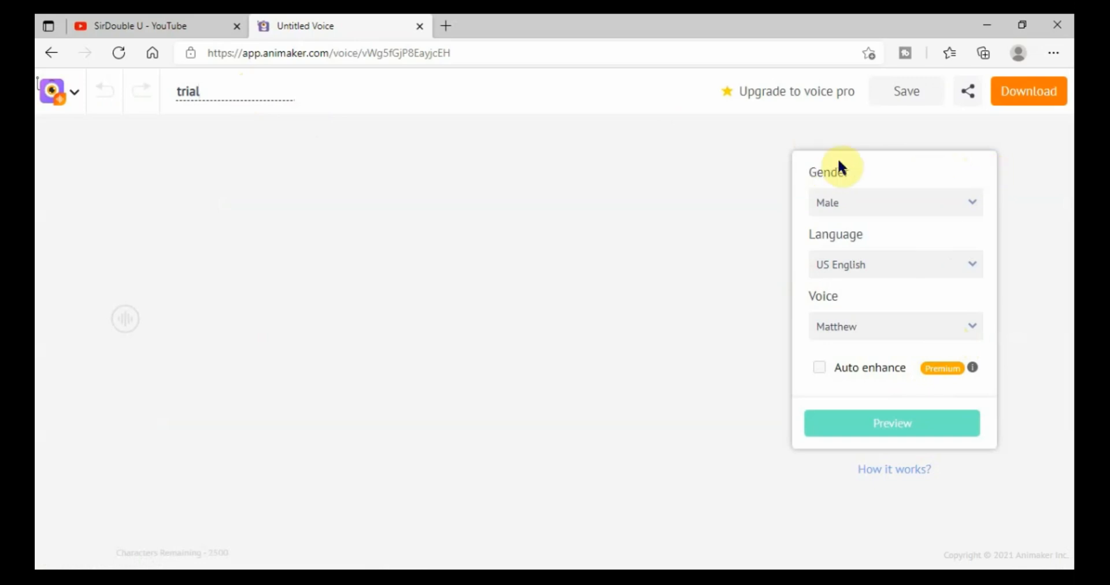
Configure the speaker with gender Female, language Filipino (Philippines) and voice Jasmine(New).
click(970, 209)
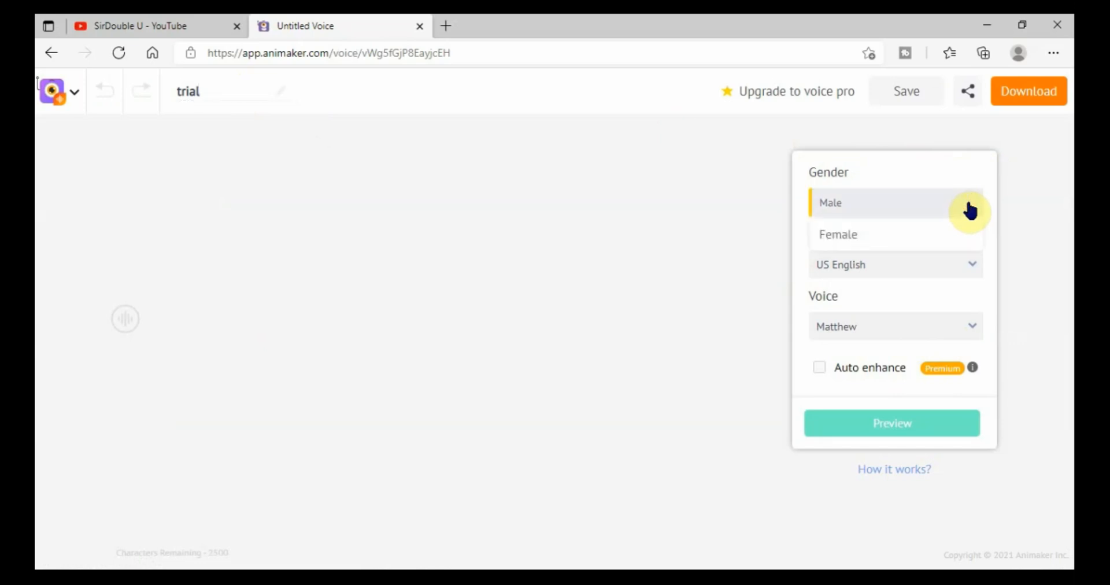
click(861, 243)
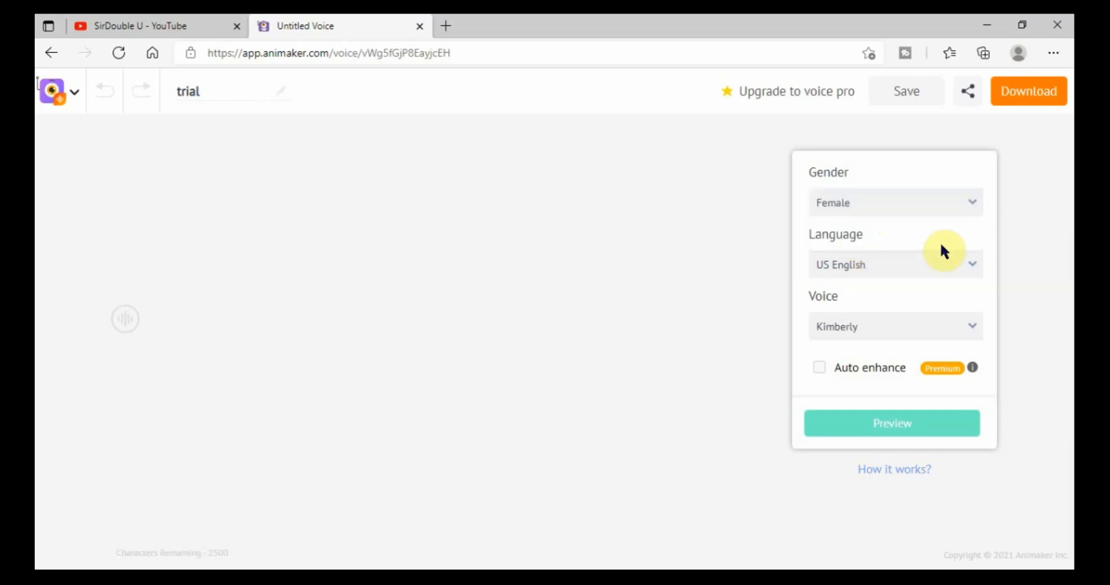
click(971, 267)
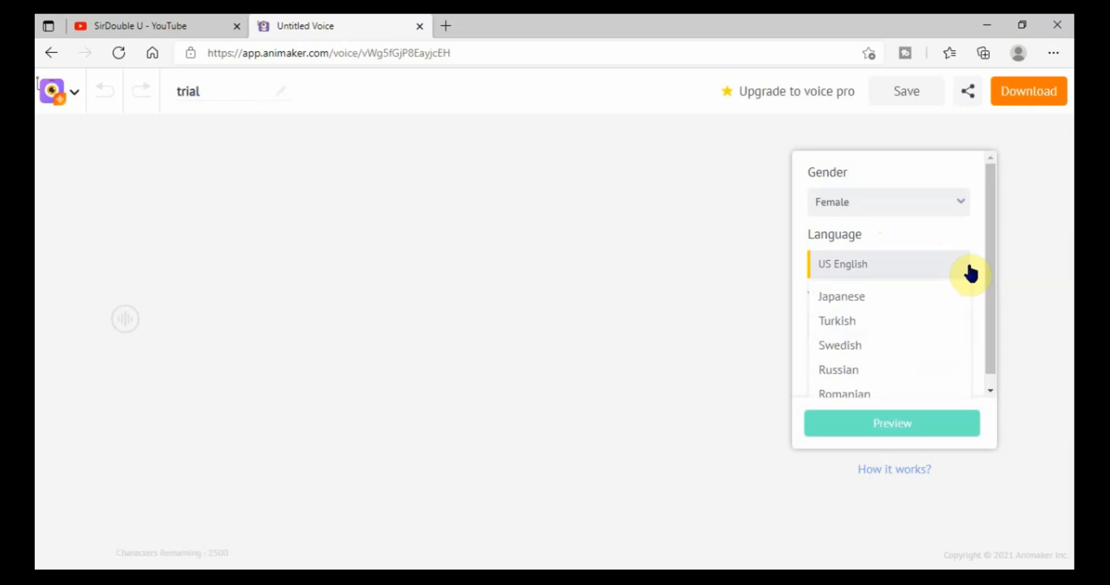
scroll(969, 280, down, 1)
scroll(968, 288, down, 5)
scroll(923, 327, down, 10)
scroll(922, 327, down, 5)
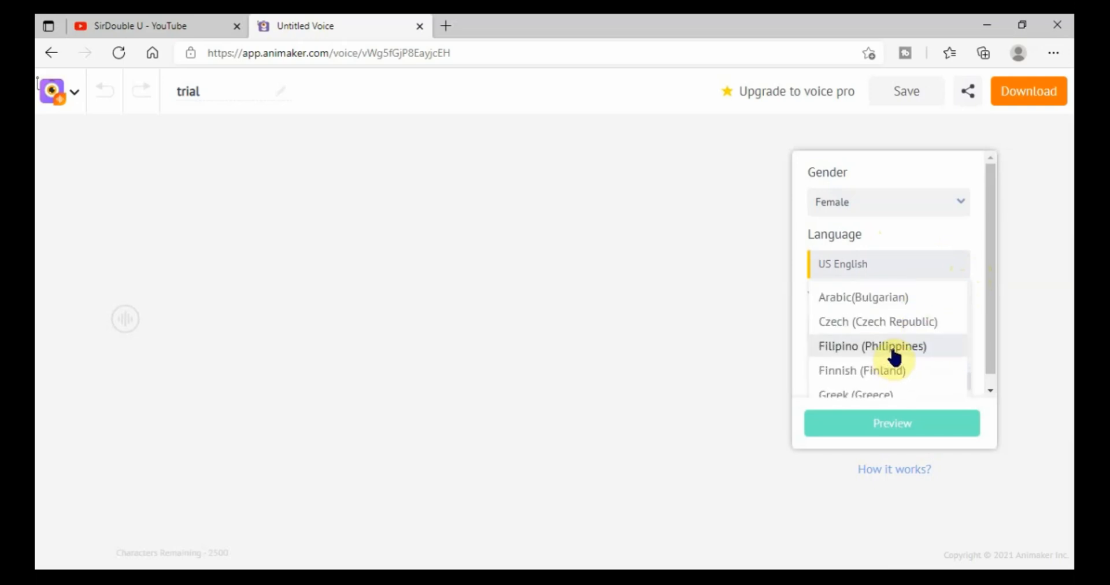
click(893, 354)
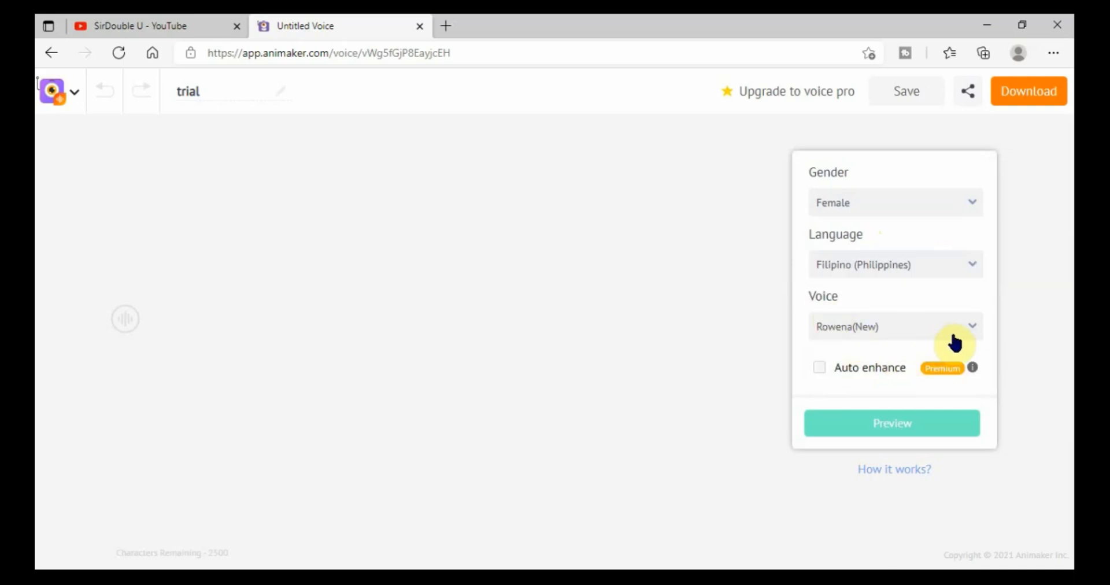
click(973, 333)
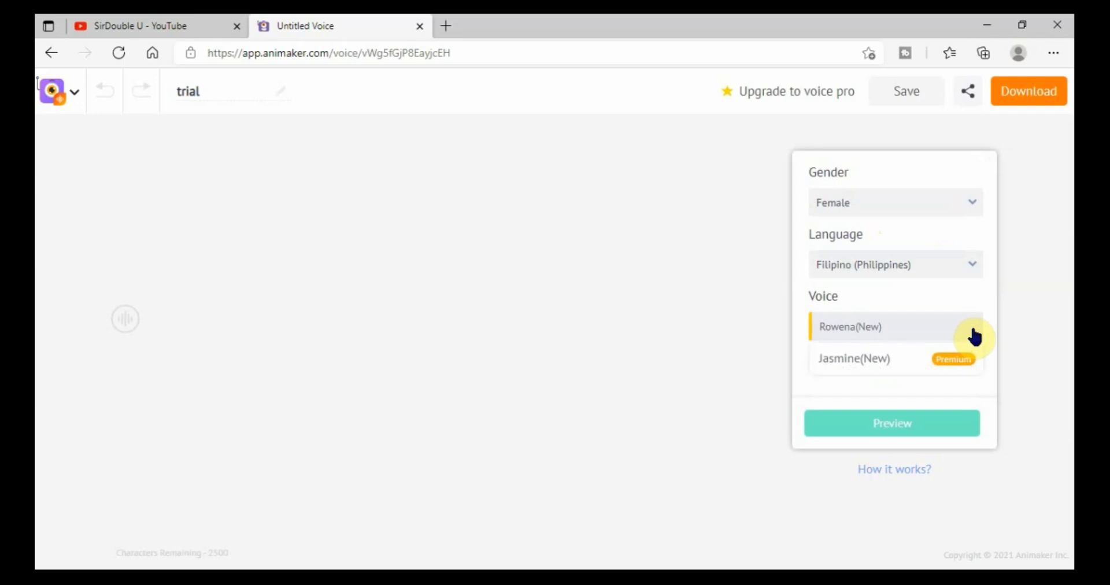
click(857, 361)
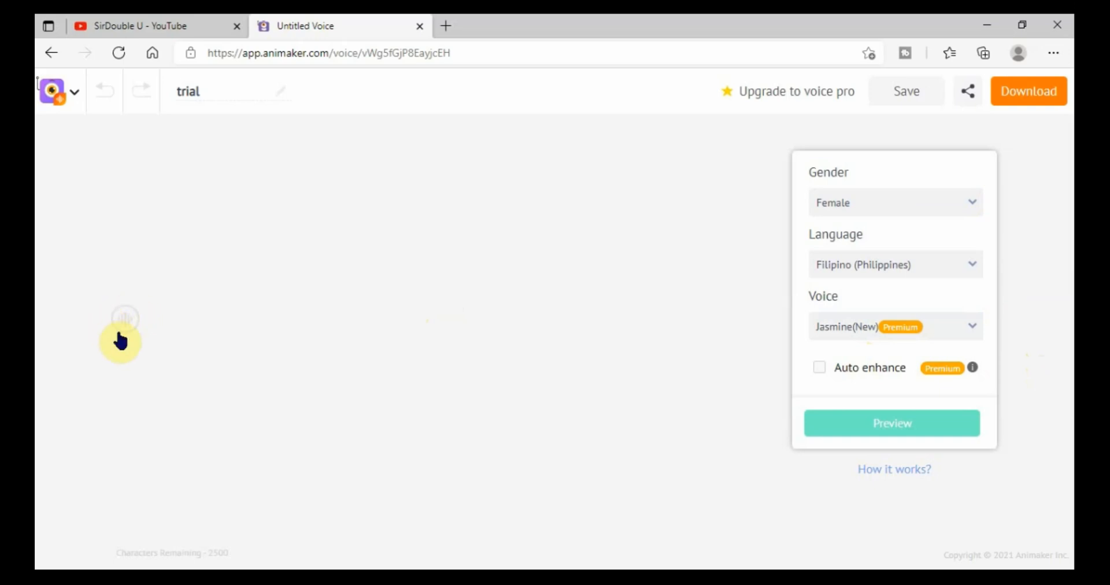
Enter the script "magandang araw mga kaibigan subscribe na po kayo please" and preview the voiceover.
click(158, 318)
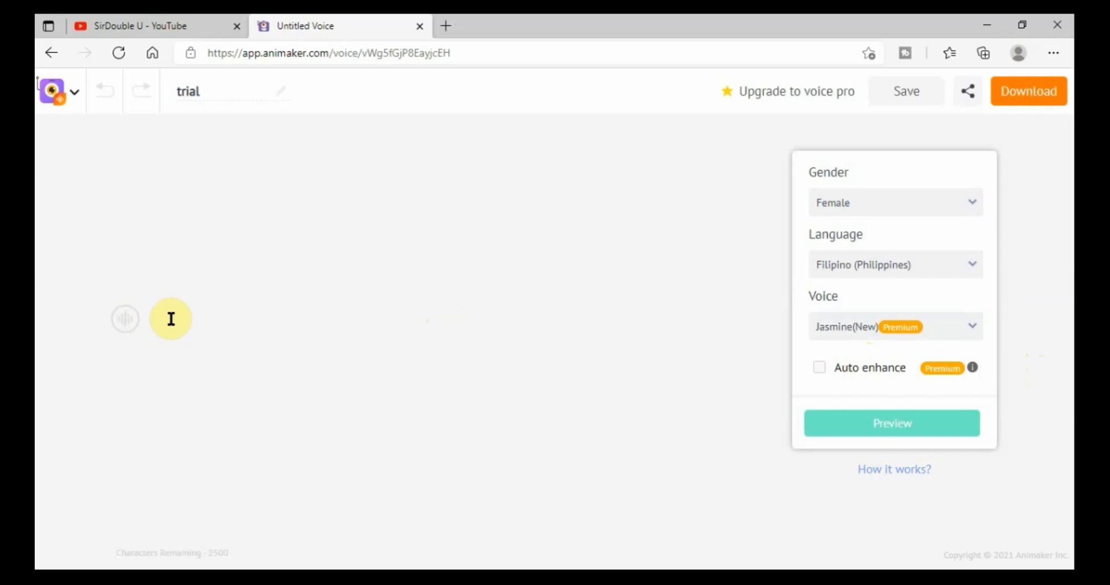
text(magandang araw mga kaibigan)
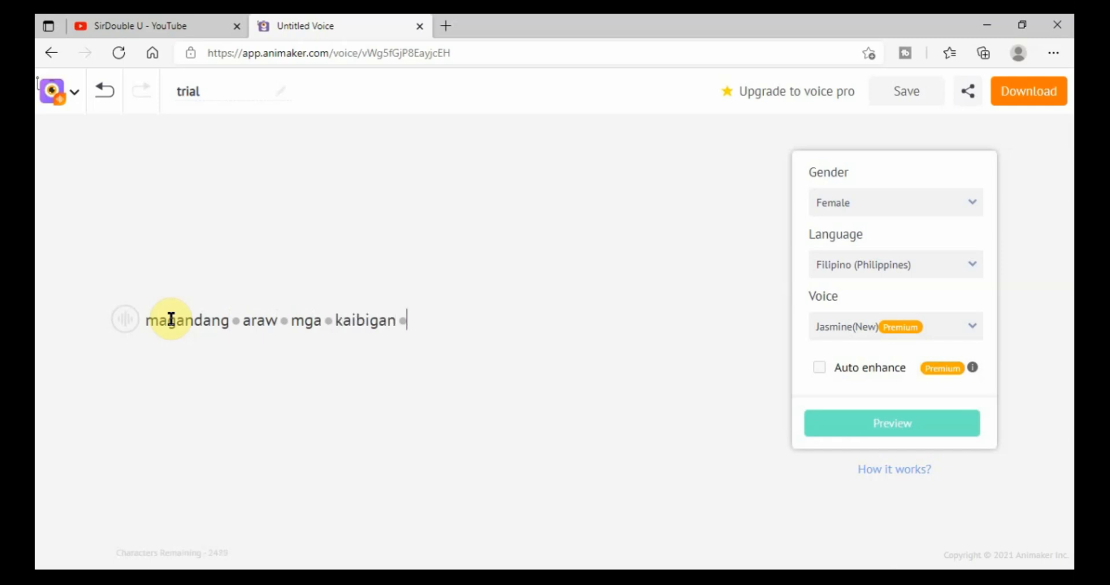
text( subscribe n)
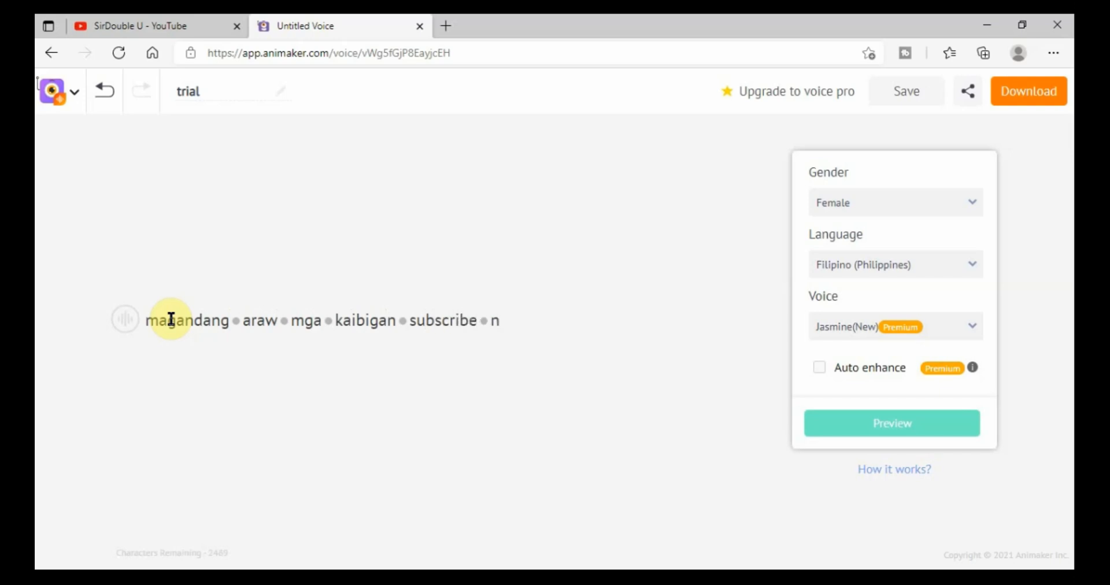
text(a po kayo)
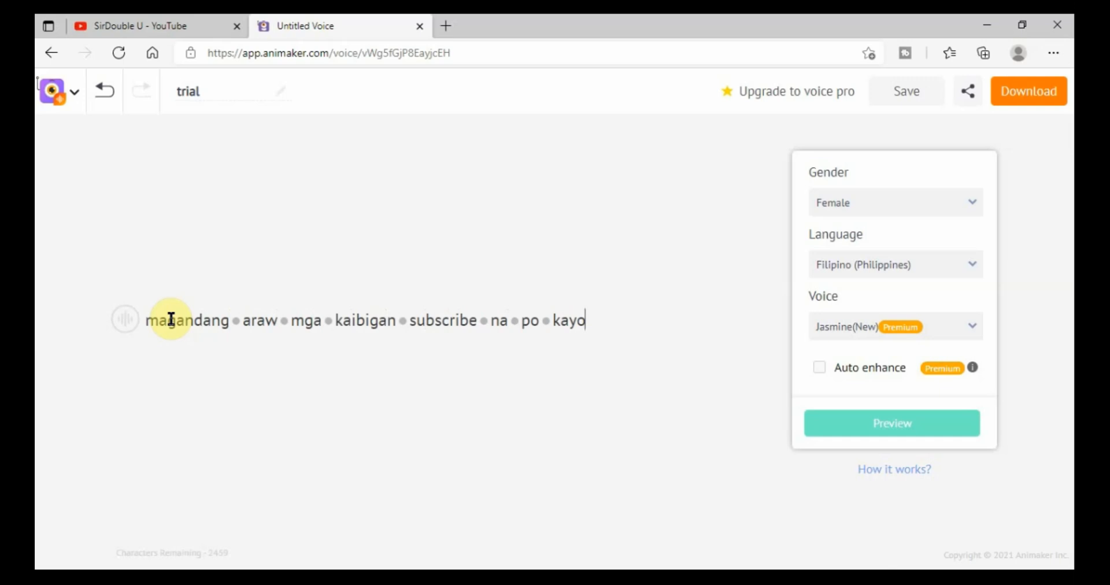
text( pleas)
text(e)
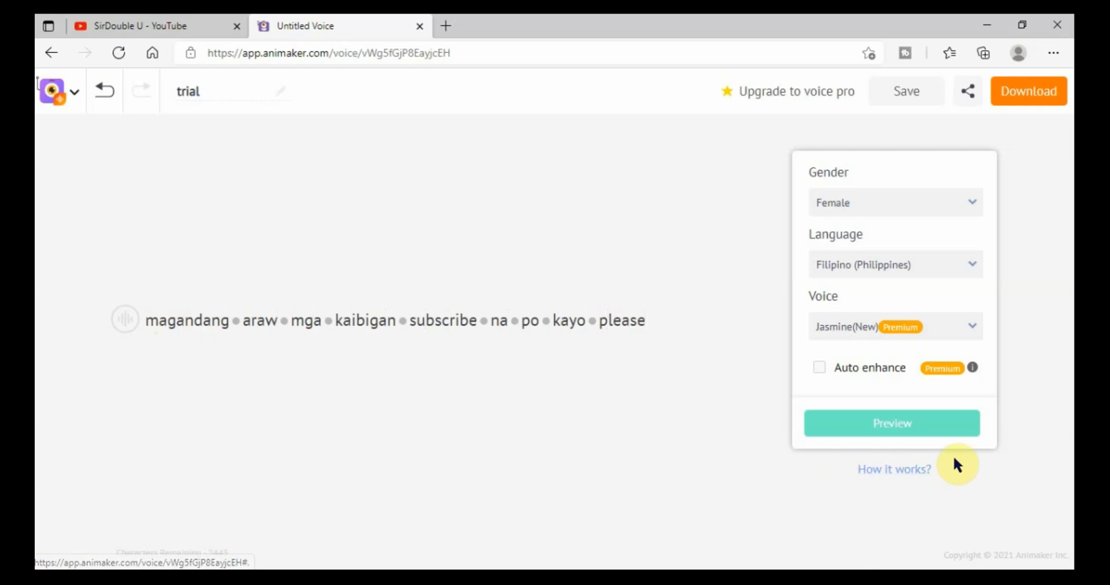
click(909, 431)
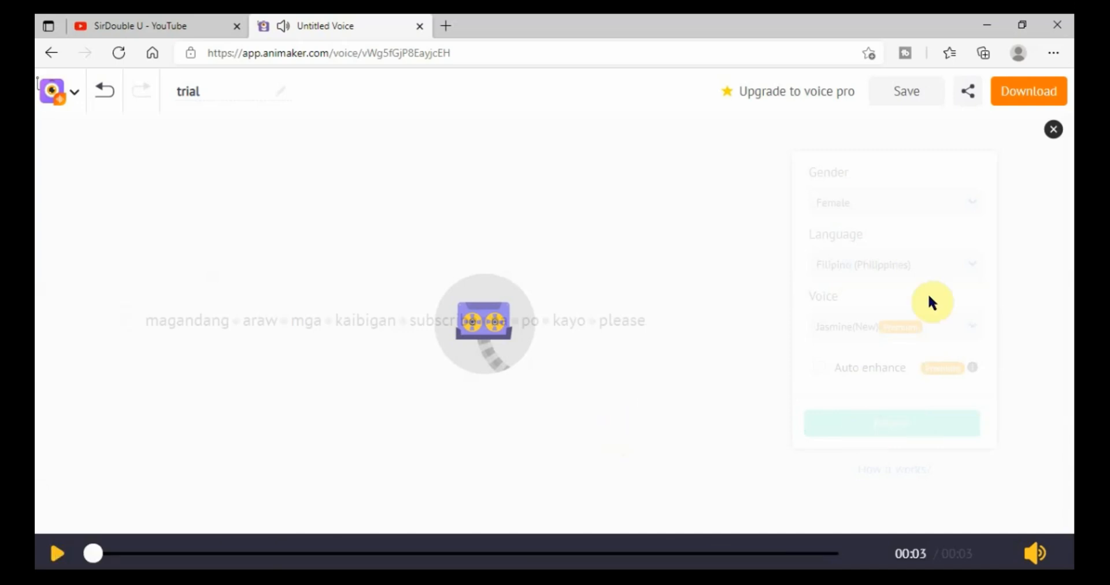
click(1055, 131)
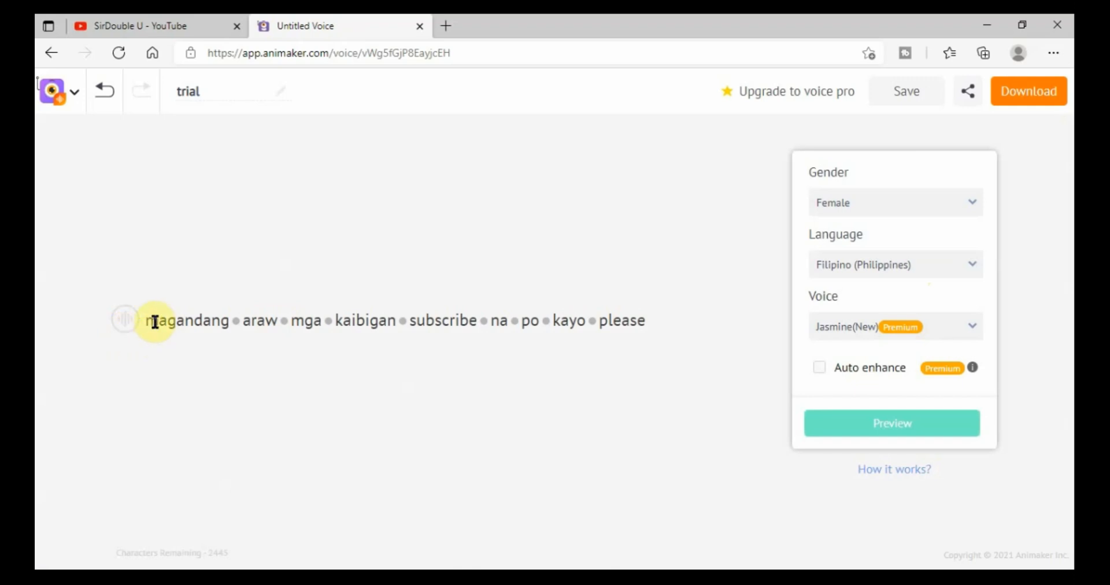
Set the script's speech speed to Slow and preview the voiceover.
click(121, 326)
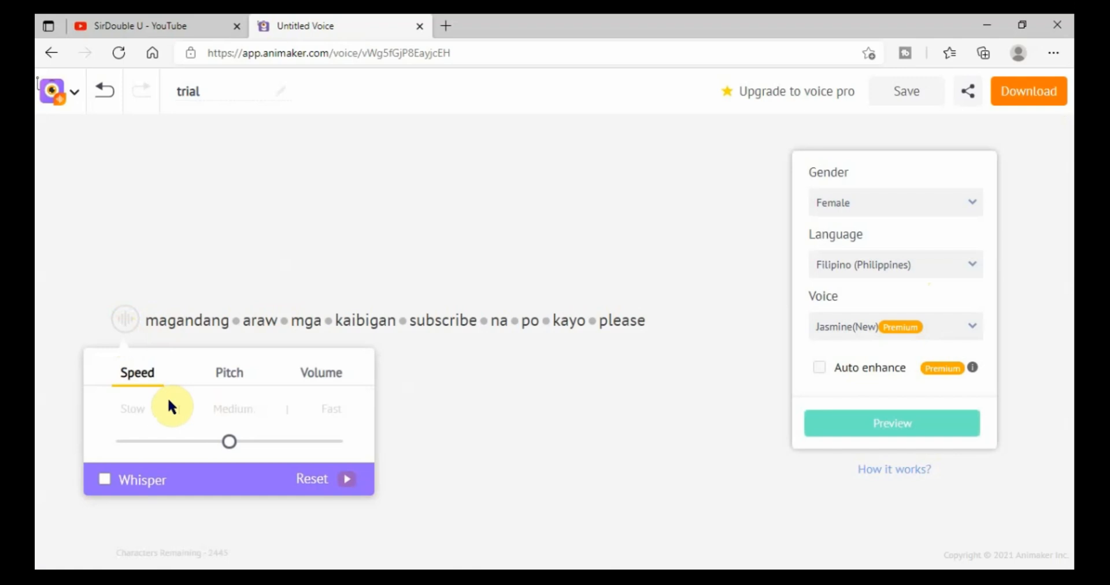
click(139, 418)
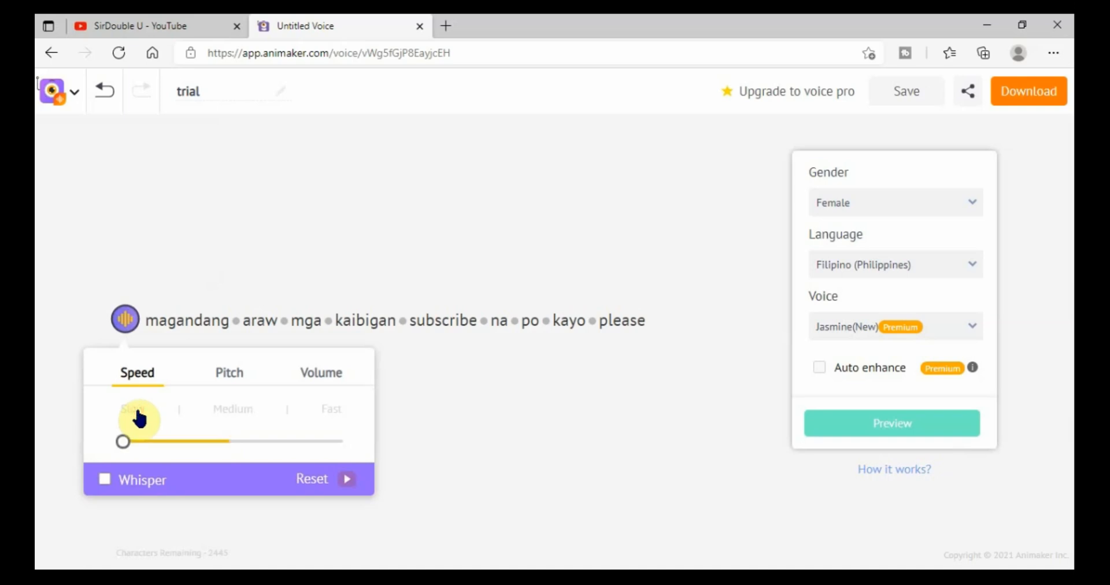
click(956, 427)
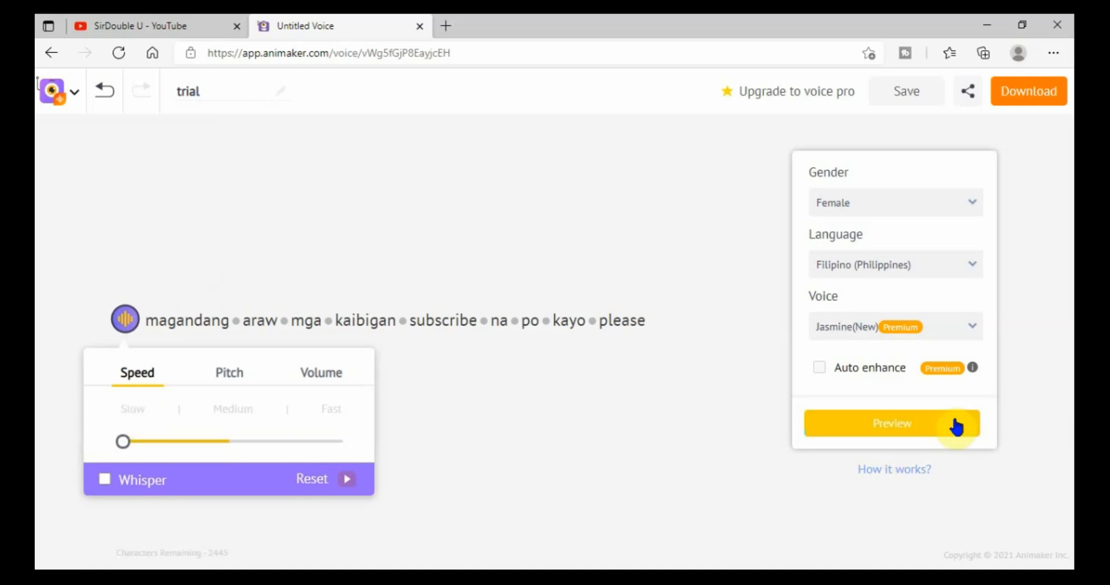
click(929, 429)
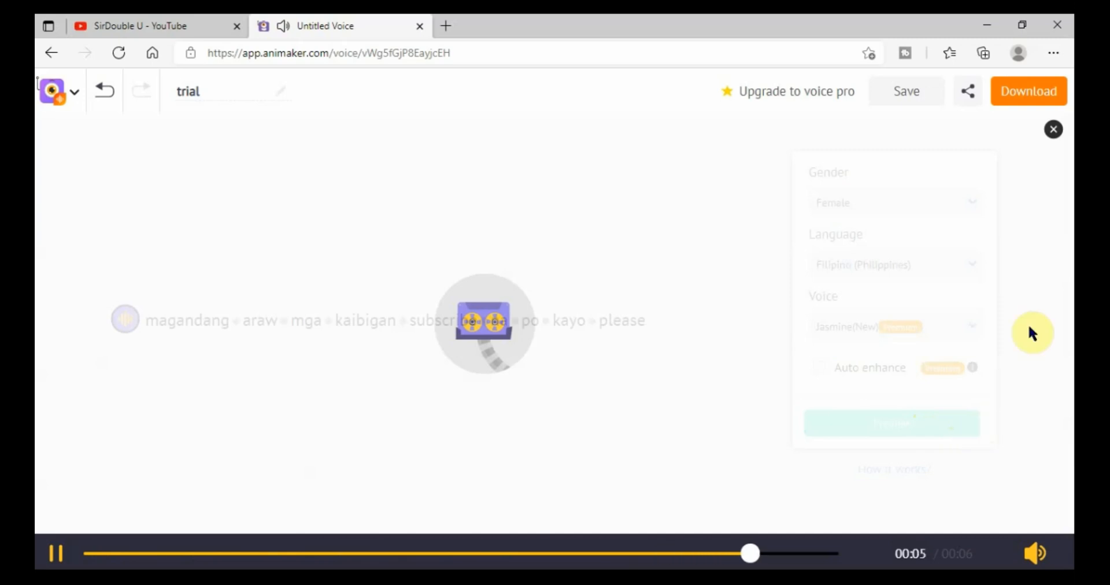
click(1054, 130)
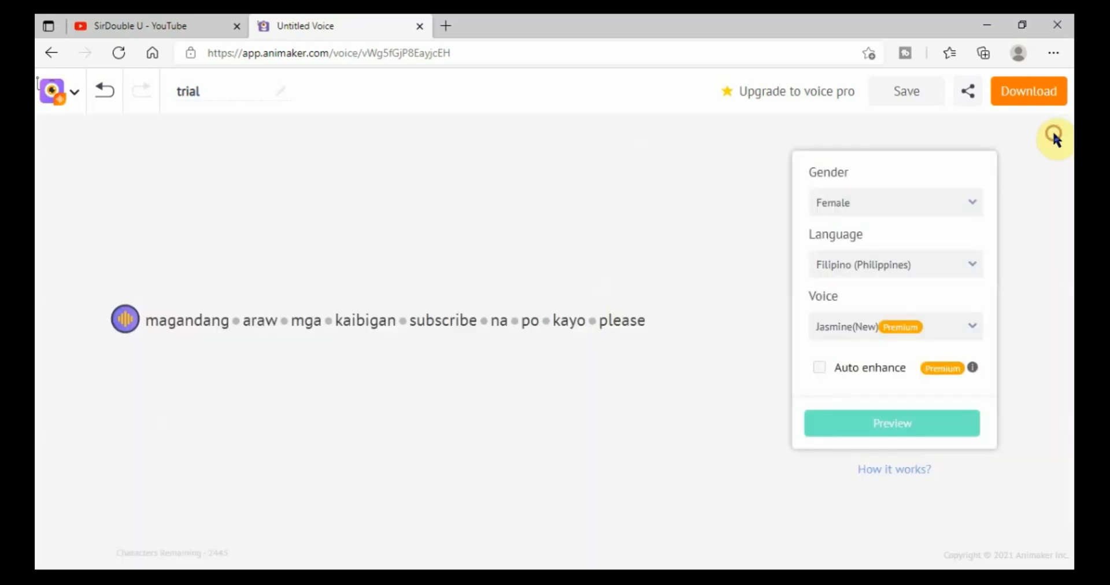
Change the script's speech speed to Fast and preview the voiceover.
click(124, 322)
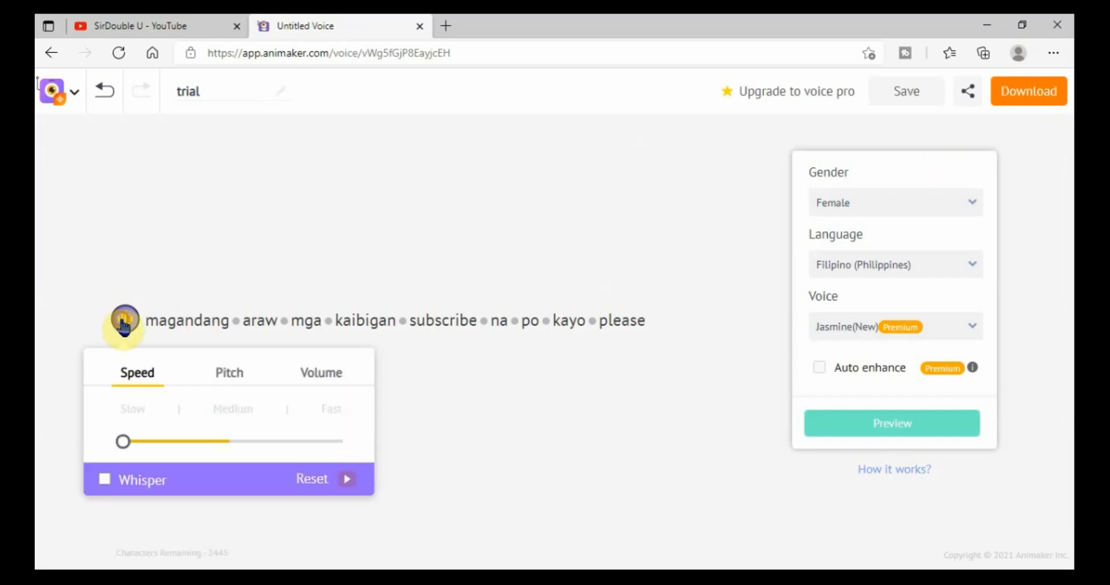
click(214, 385)
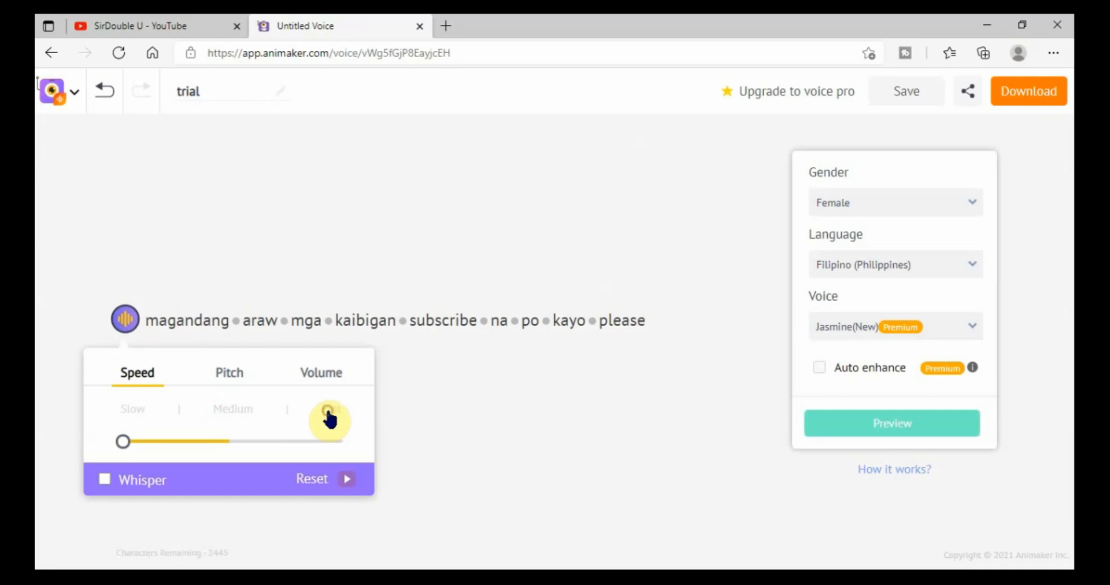
click(911, 427)
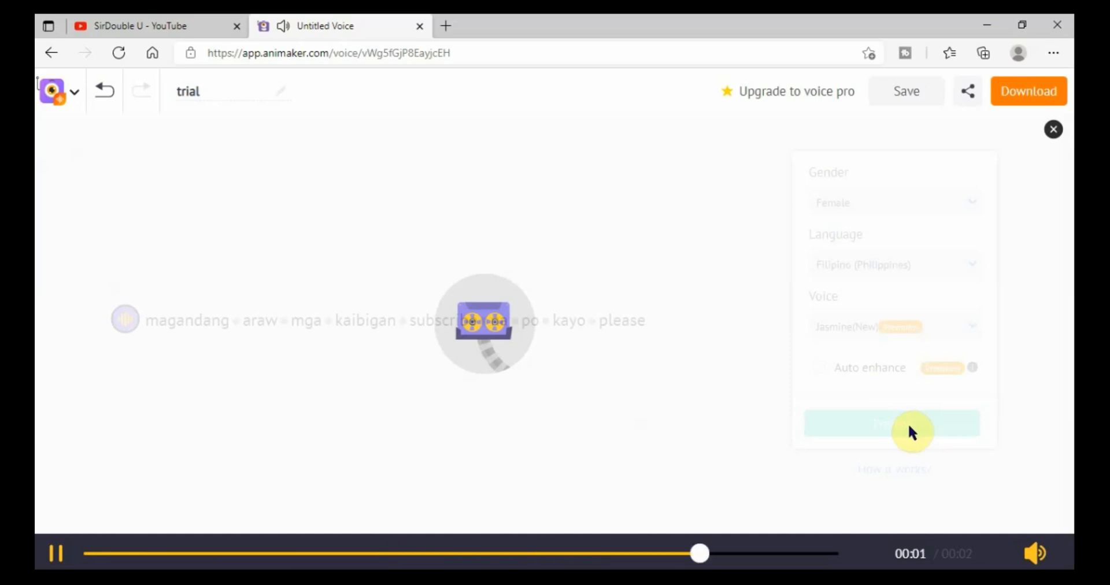
click(1055, 130)
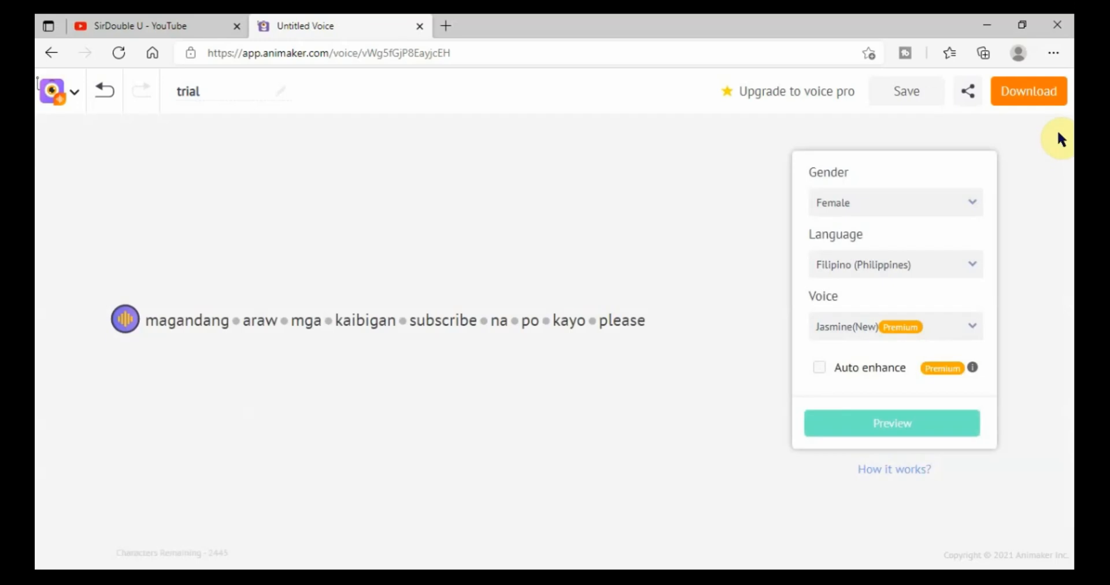
Set the script's speech speed to Medium and its pitch to High, and preview the voiceover.
click(125, 319)
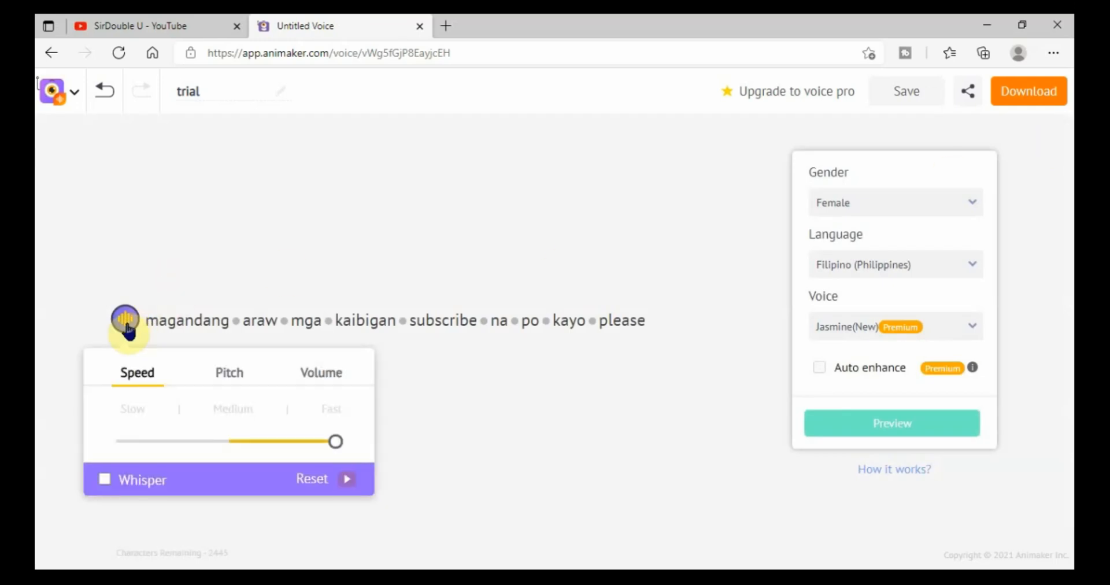
click(228, 448)
click(227, 376)
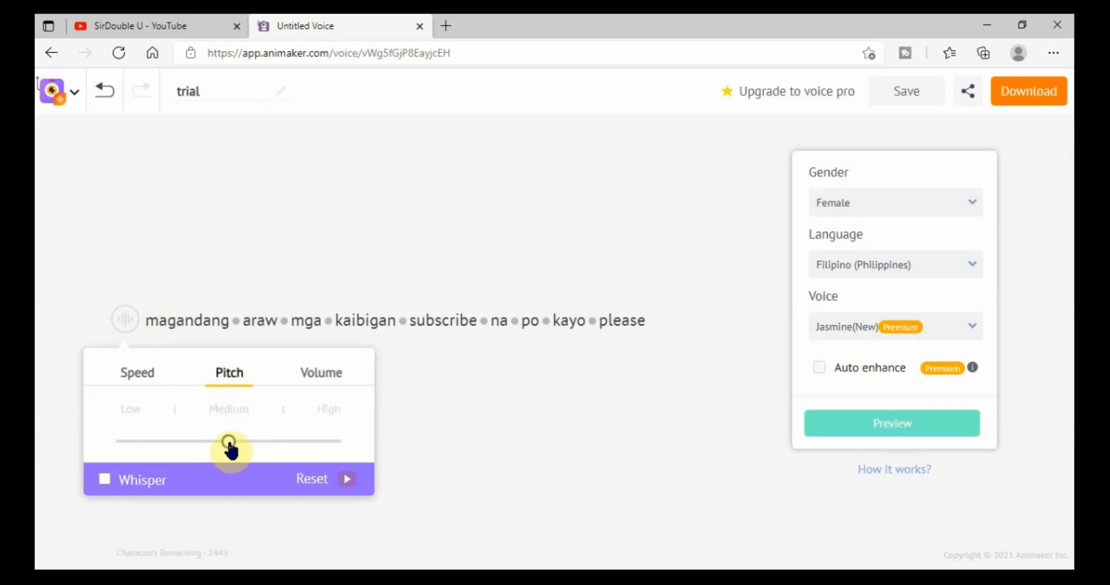
click(327, 447)
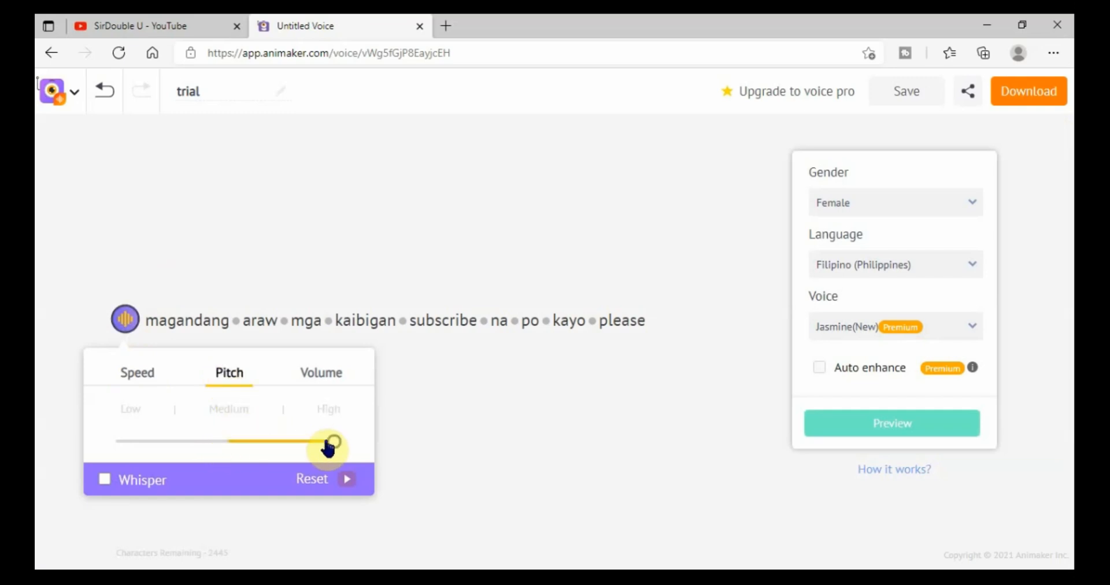
click(915, 437)
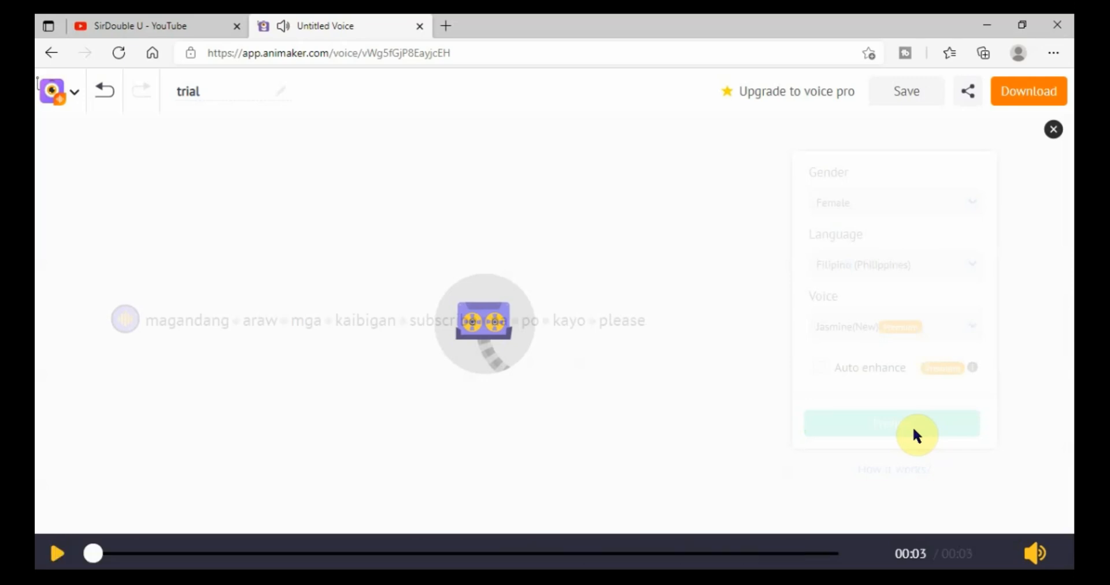
click(1054, 134)
Set the script's volume to Loud, with the pitch left at High, and preview the voiceover.
click(125, 322)
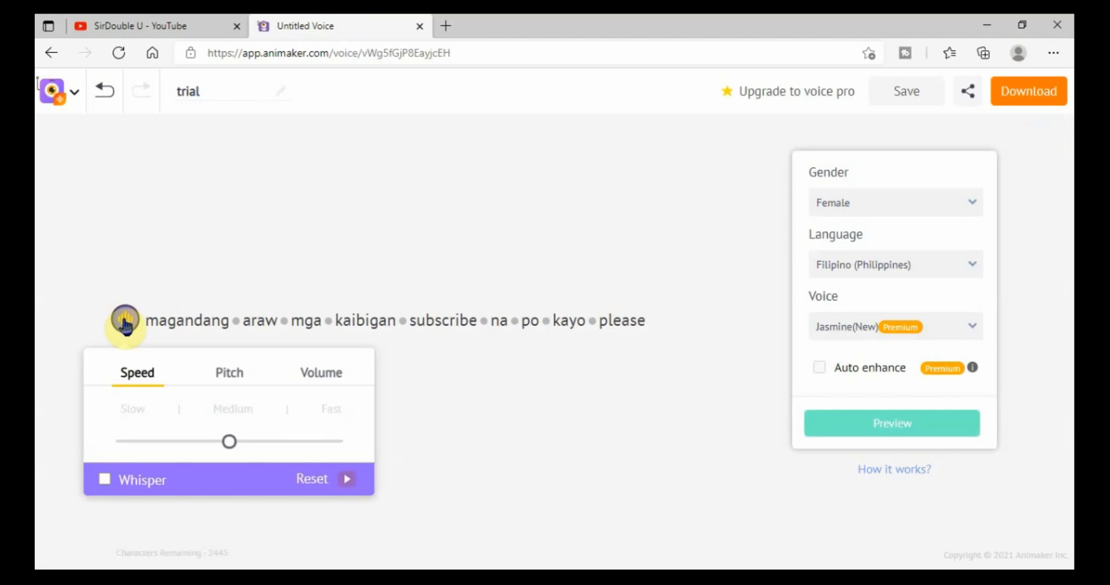
click(324, 376)
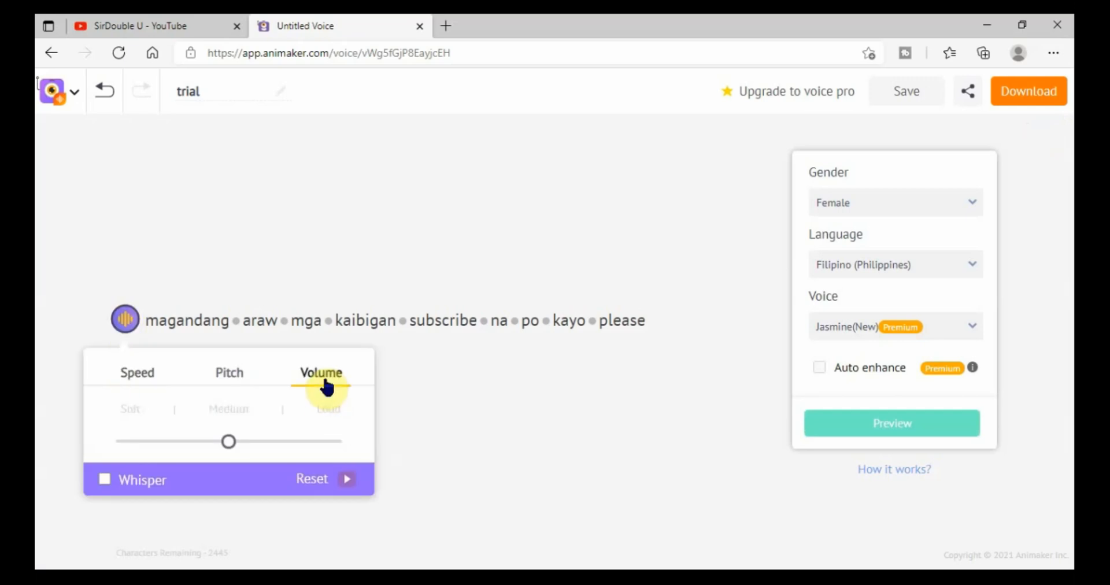
click(229, 377)
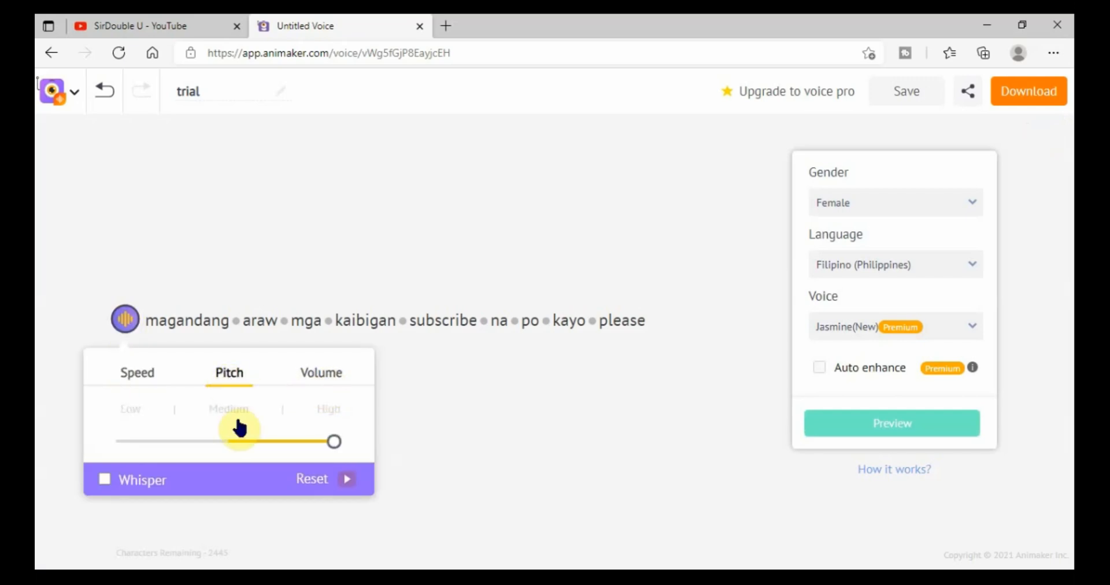
click(331, 381)
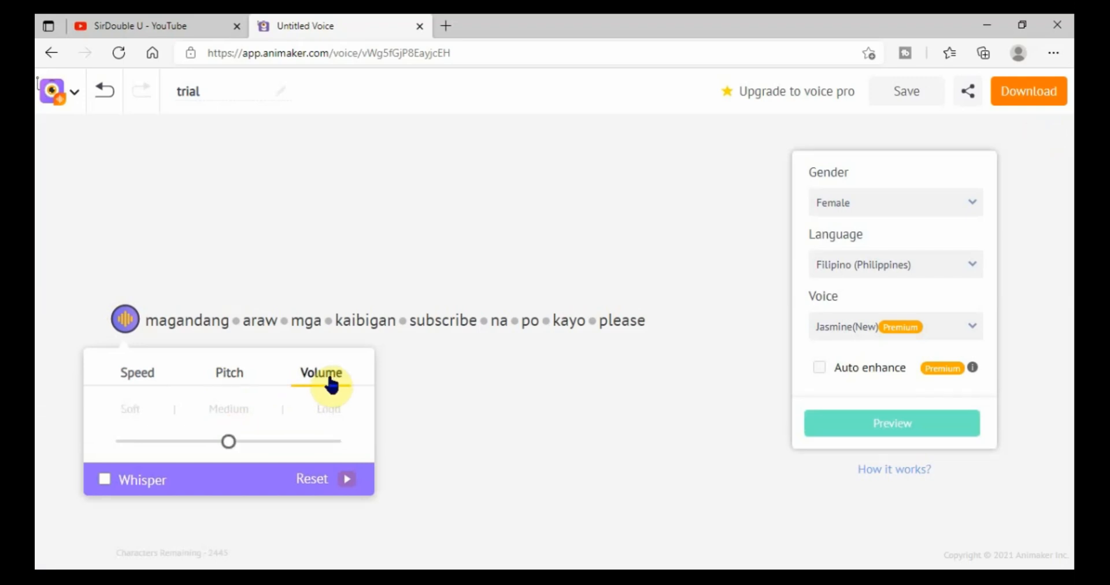
click(322, 443)
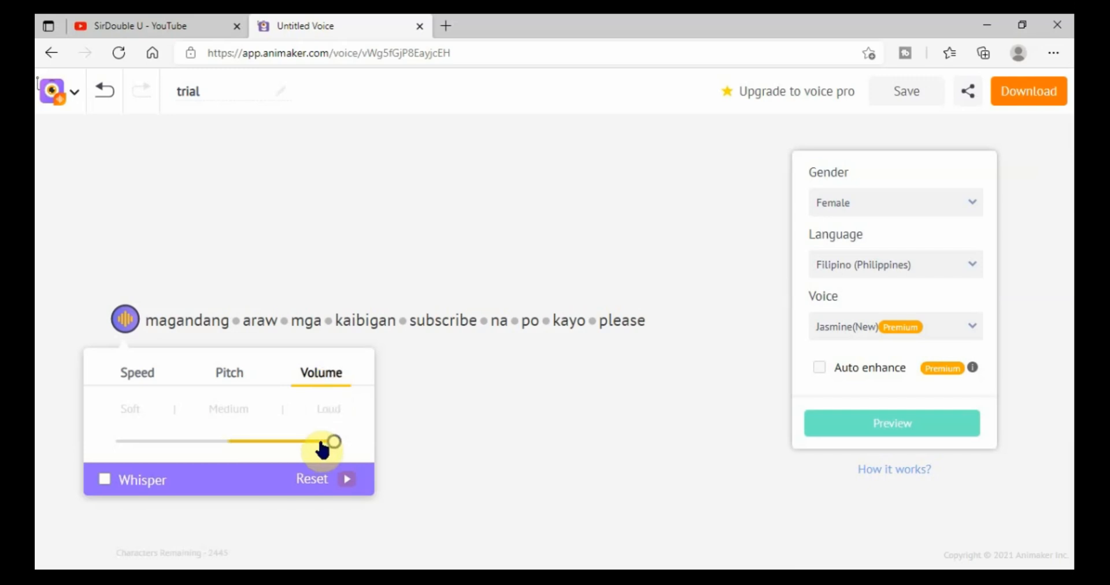
click(844, 433)
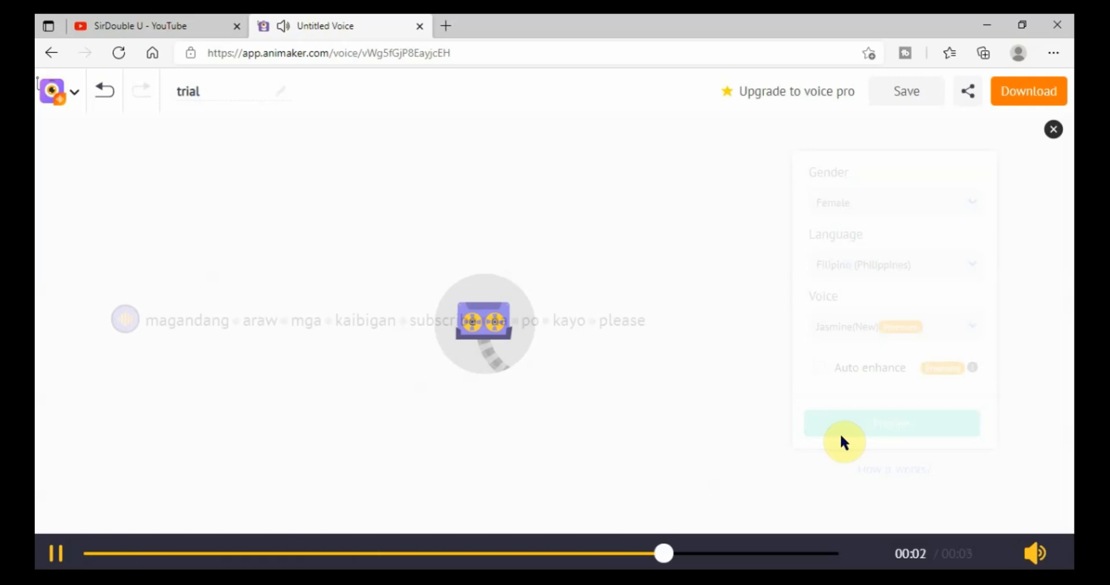
click(1054, 130)
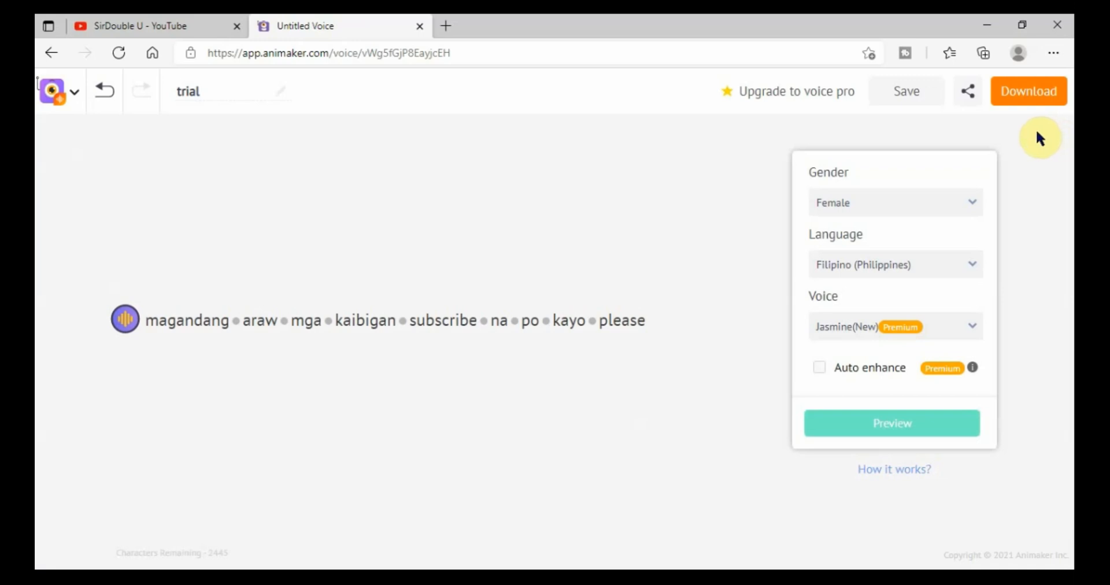
Play the script again directly from its voice effect settings, then close the playback.
click(127, 330)
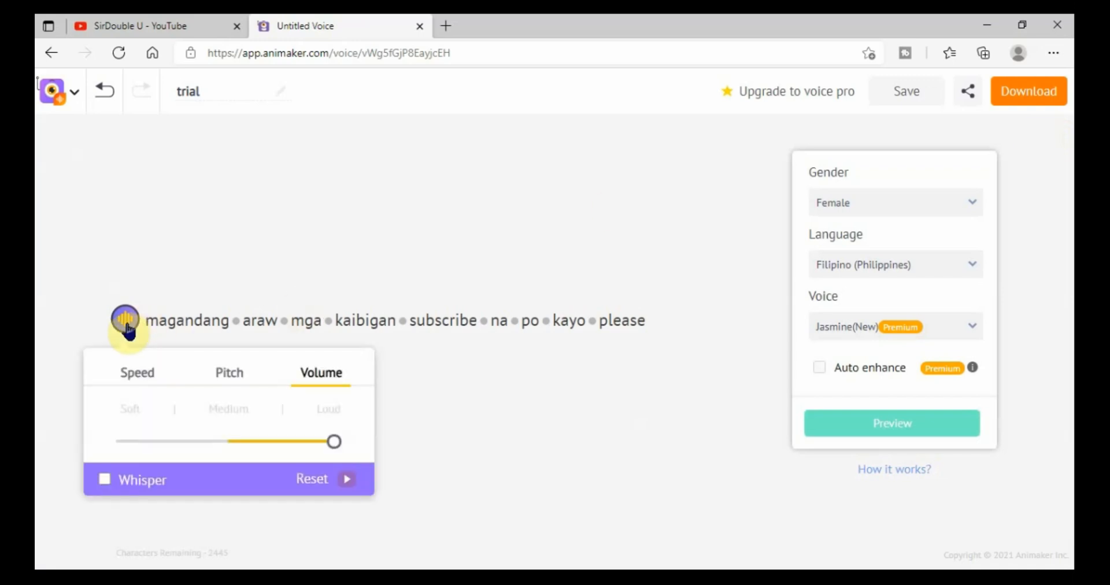
click(355, 489)
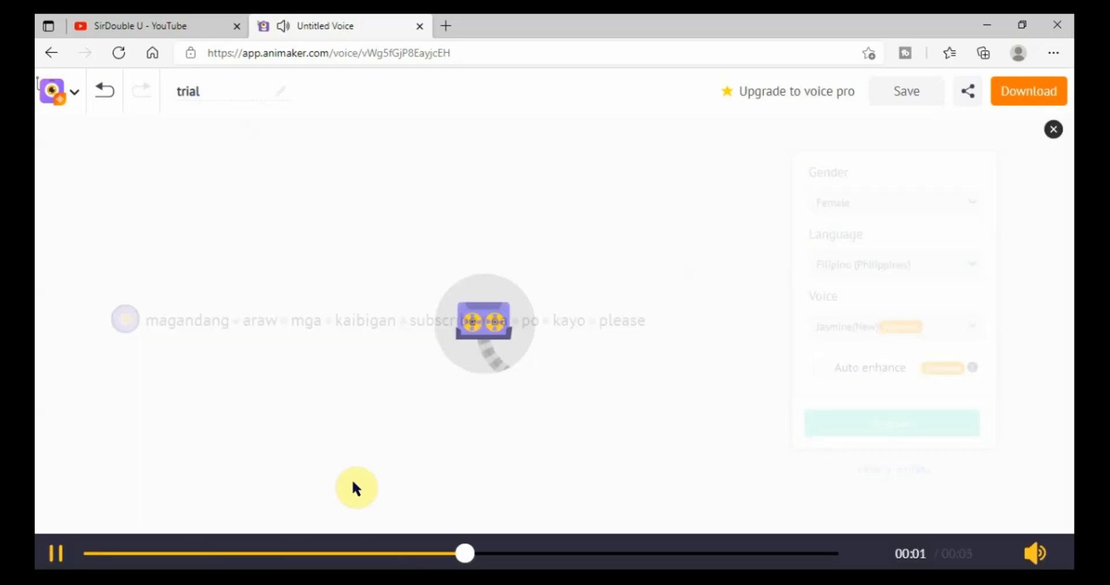
click(1055, 130)
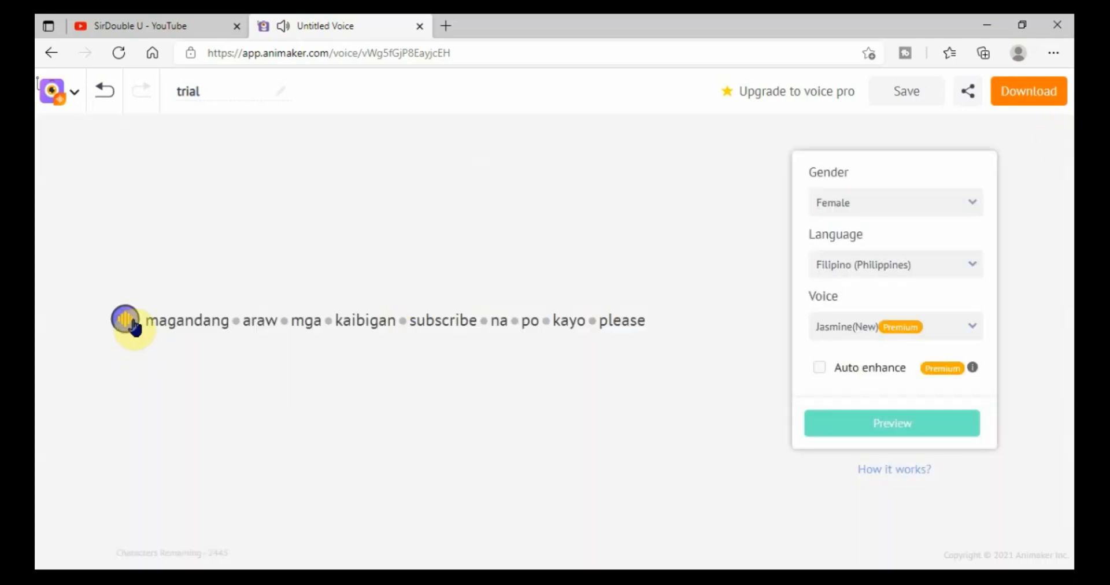
Reset all of the script's voice effects and preview the voiceover with the default speed, pitch and volume.
click(131, 325)
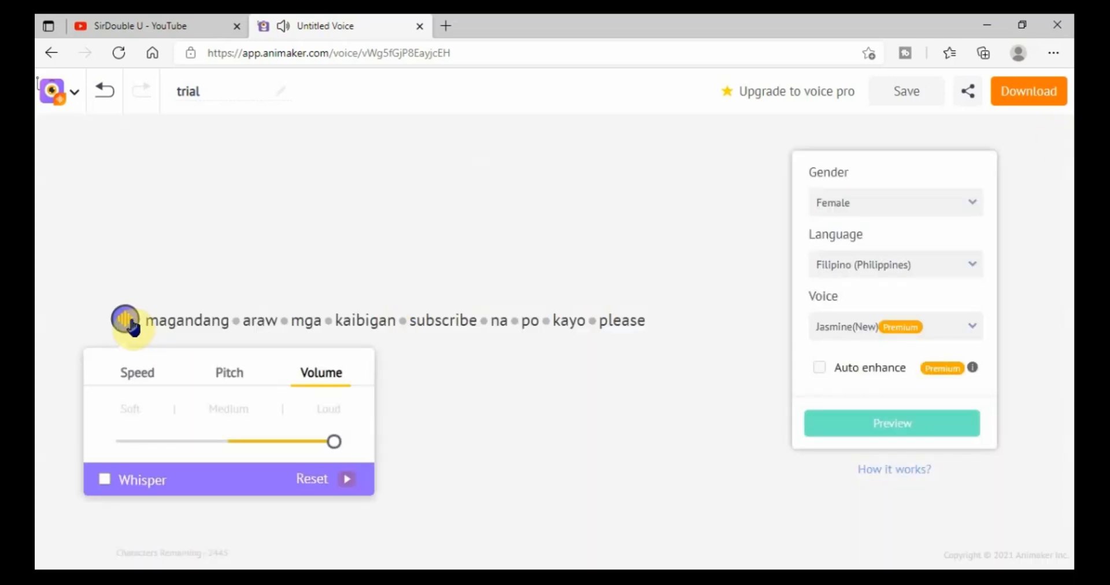
click(308, 485)
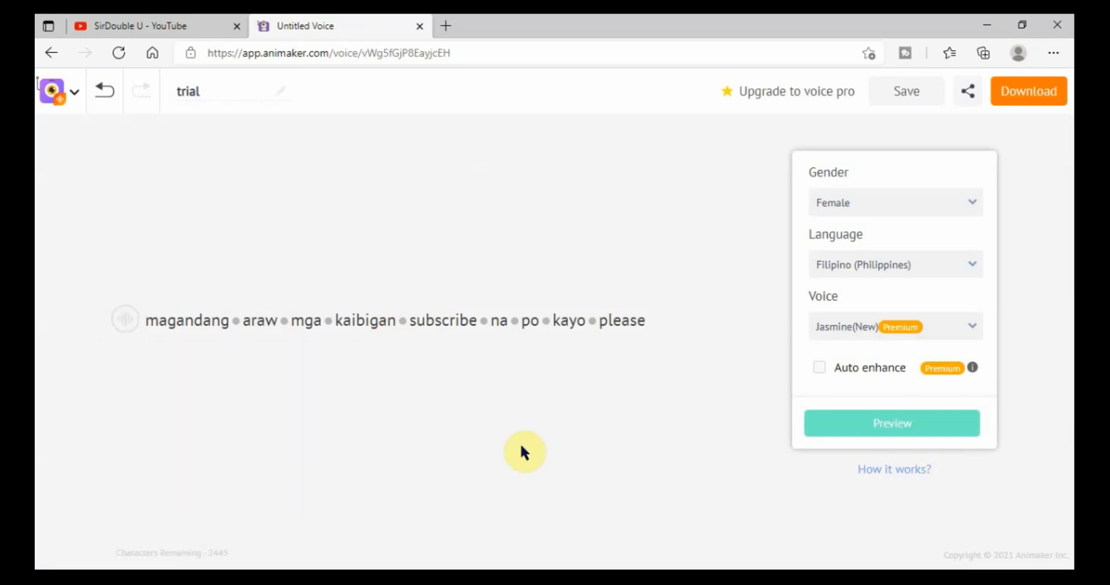
click(123, 323)
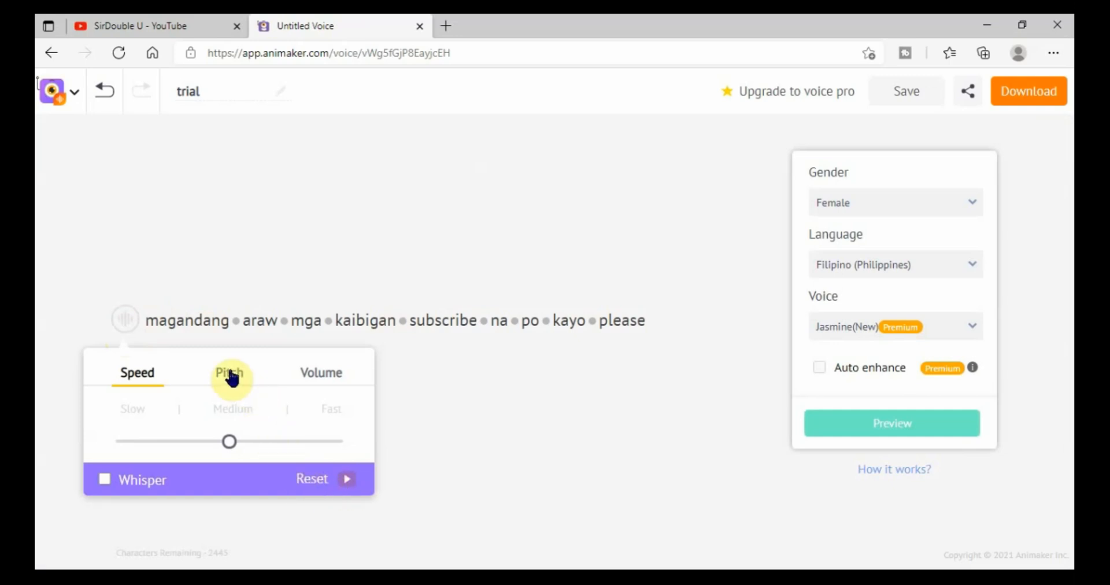
click(231, 377)
click(320, 377)
click(151, 375)
click(636, 440)
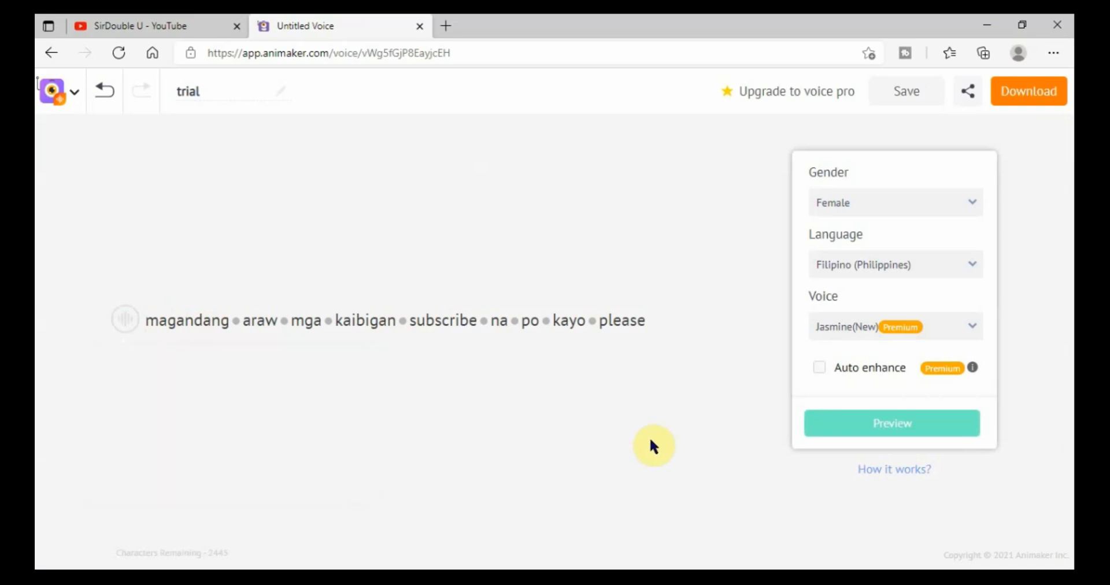
click(864, 433)
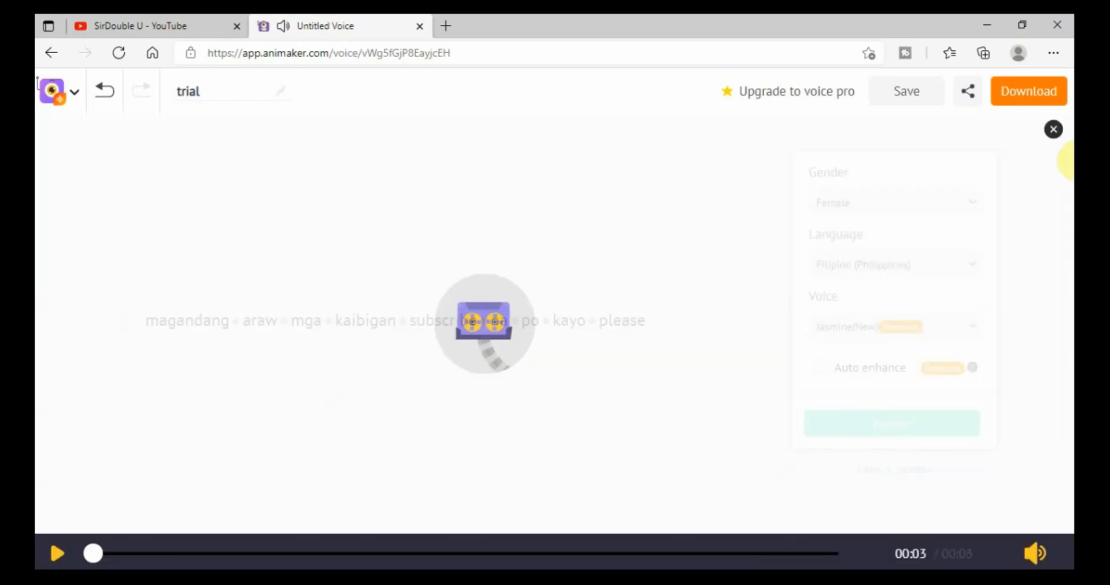
click(1054, 132)
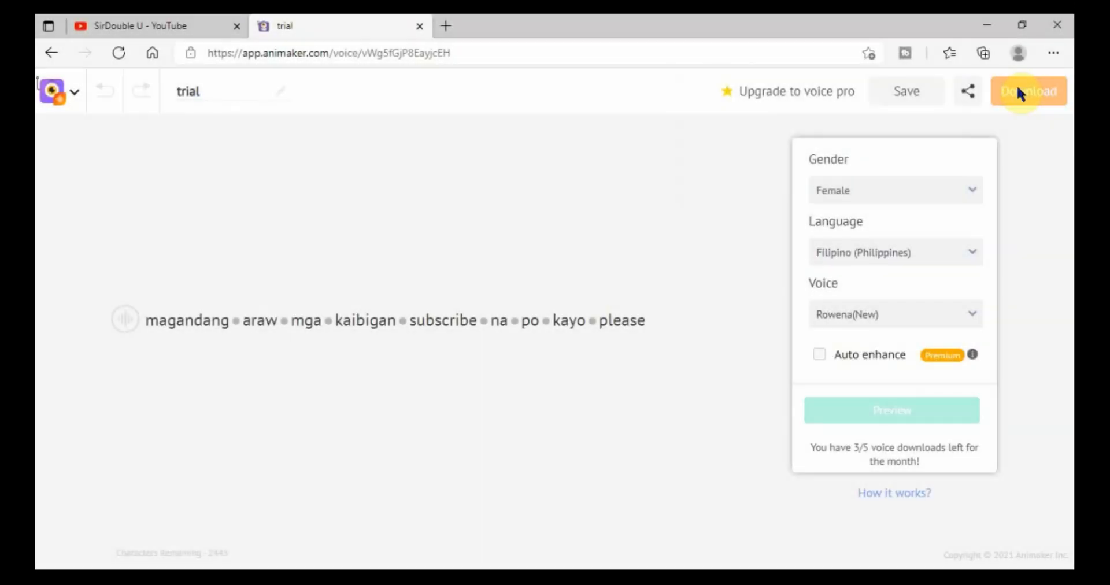
Download the finished voiceover and open the downloaded MP3 file to listen to it.
click(1018, 90)
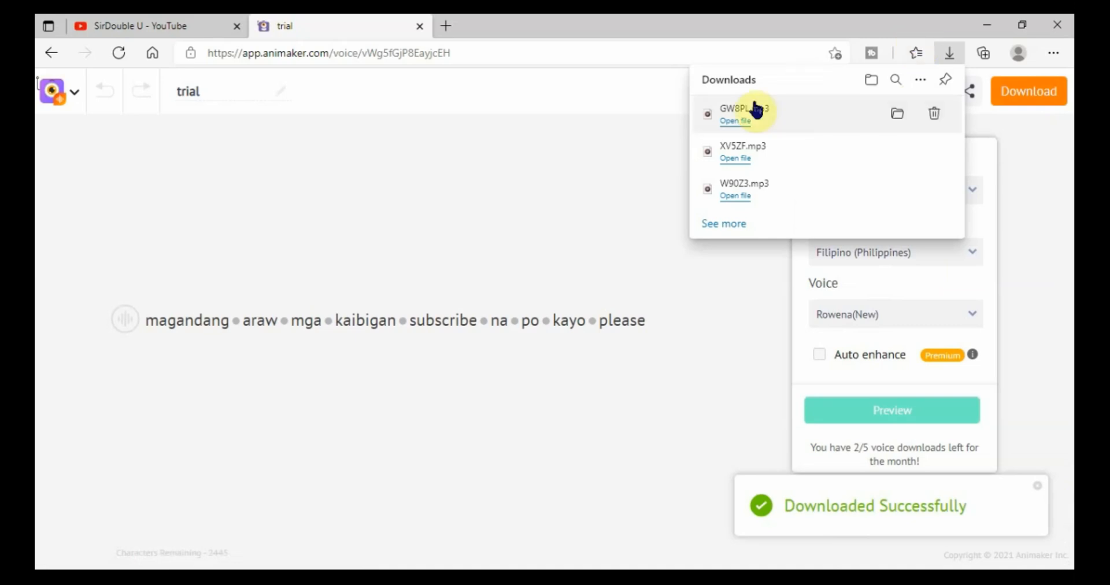
click(733, 120)
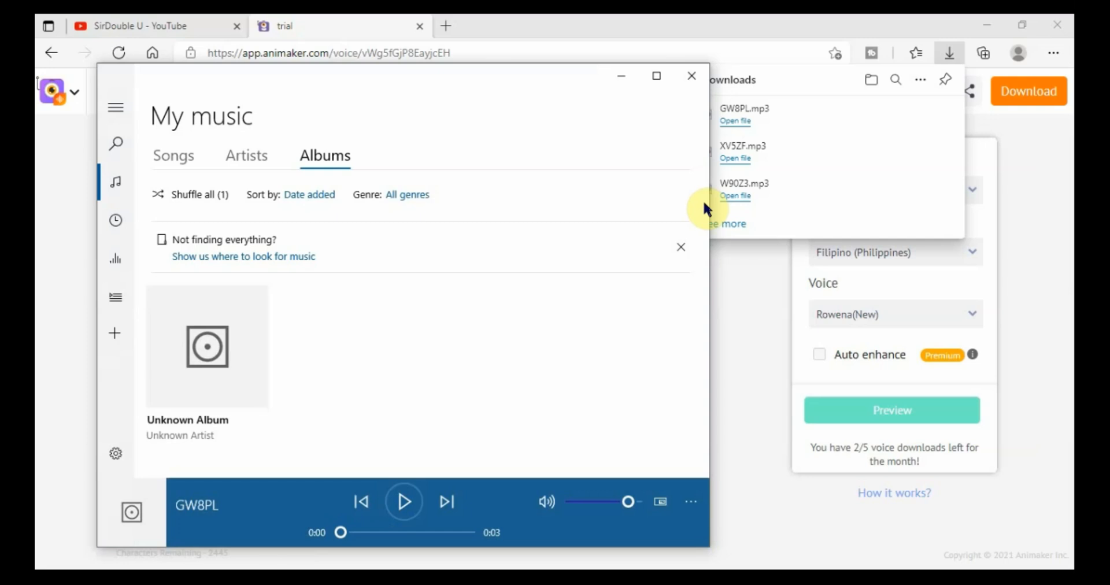
Switch to the SirDouble U channel's videos page on YouTube.
click(136, 25)
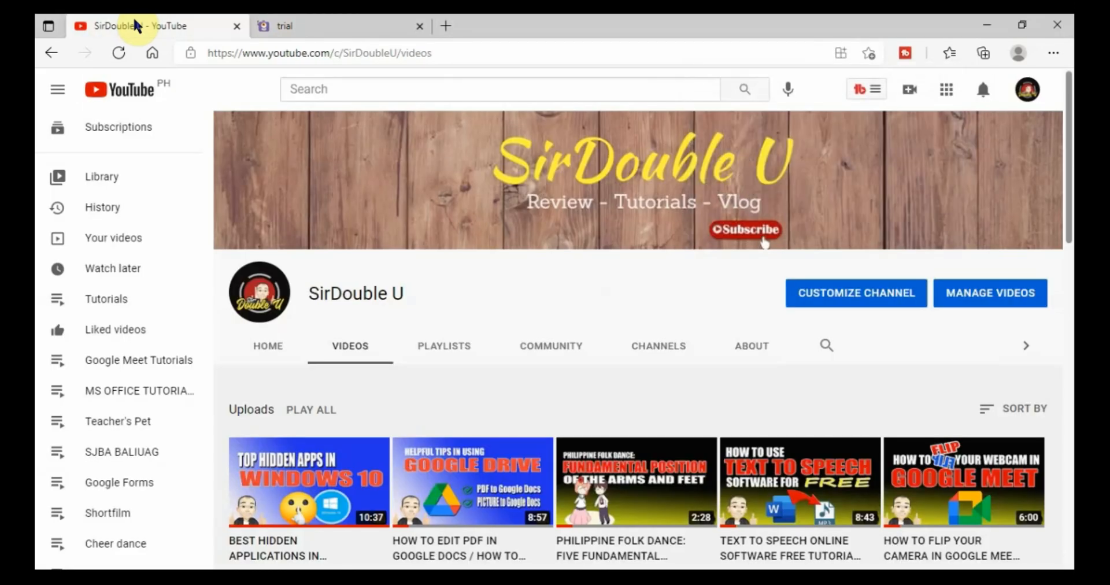